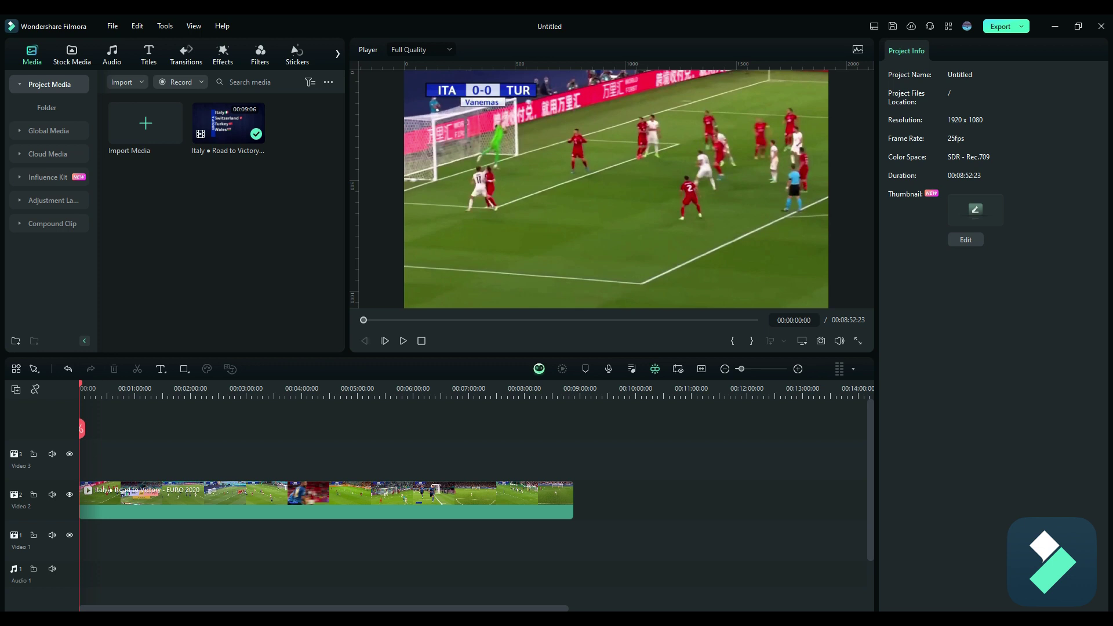
Step: Start a Brand Transmission logo reveal and preview the Digital Pixel 02, Fly in and Circle Glitch templates
{"action": "left_click", "coordinate": [58, 180]}
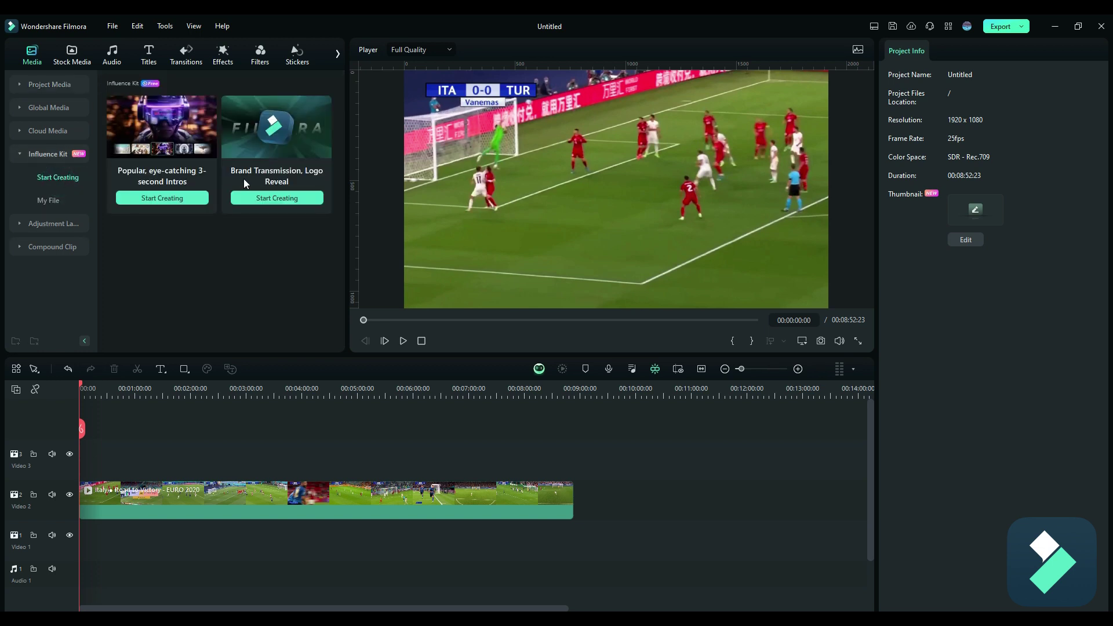
{"action": "left_click", "coordinate": [304, 199]}
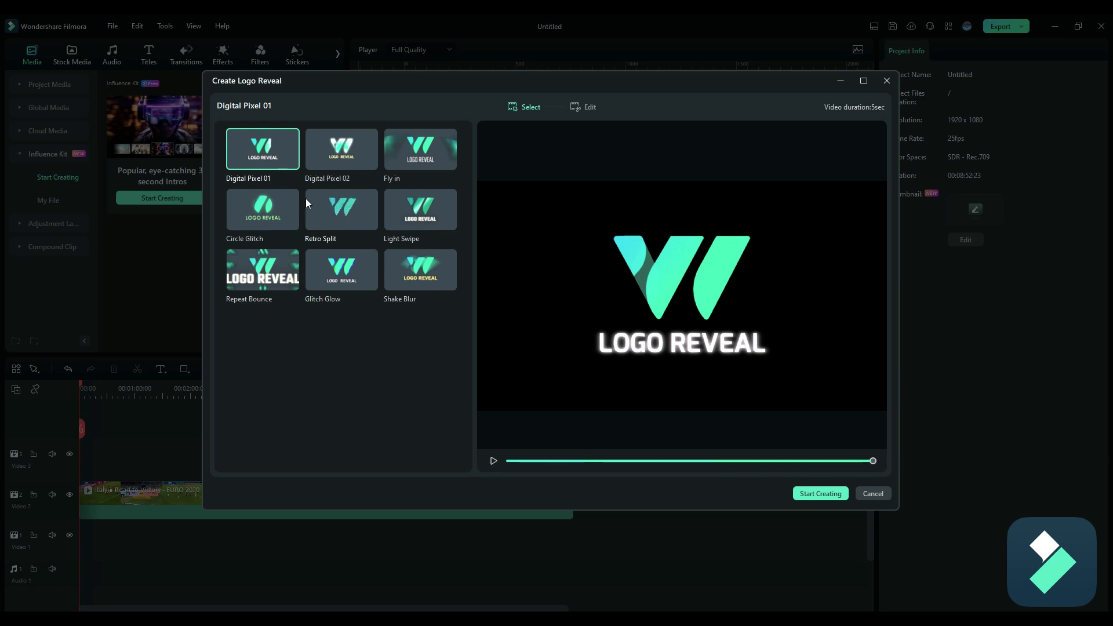
{"action": "left_click", "coordinate": [329, 162]}
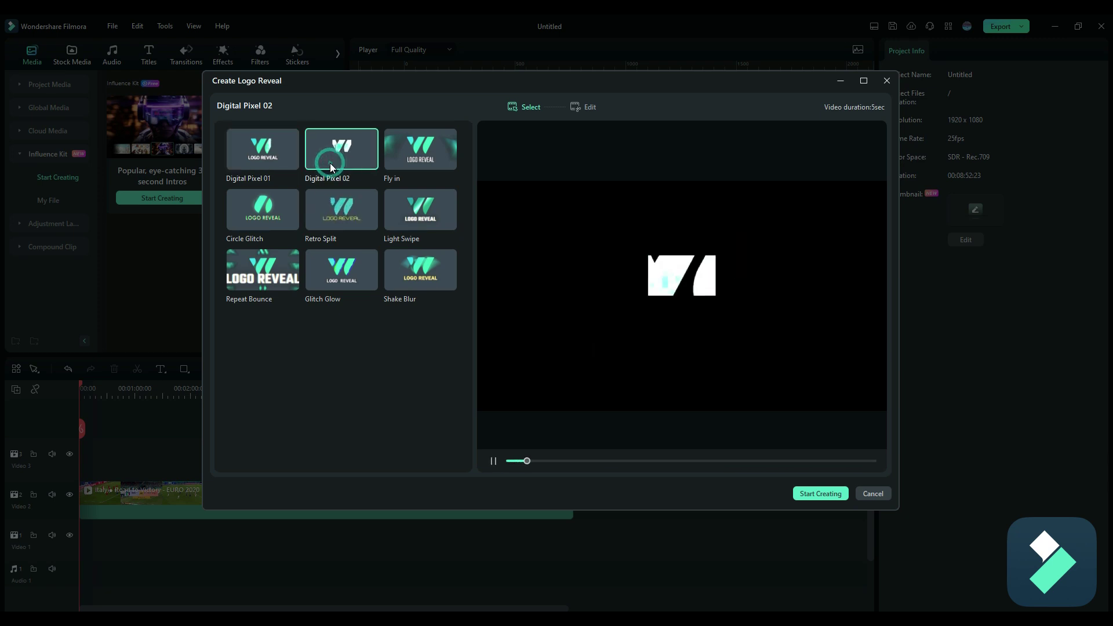
{"action": "left_click", "coordinate": [409, 154]}
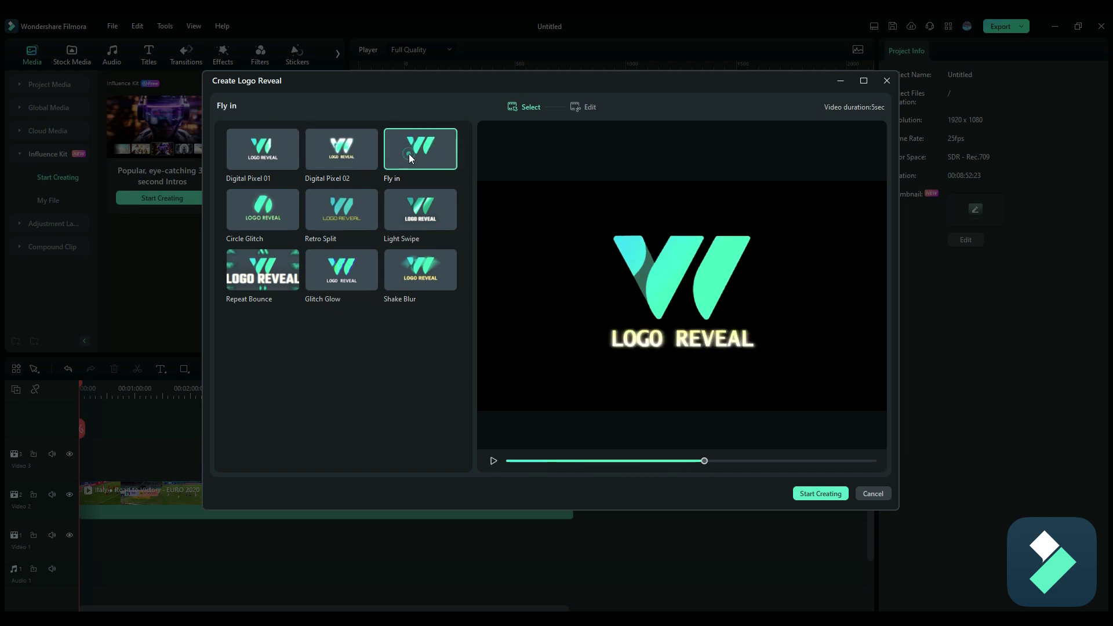
{"action": "left_click", "coordinate": [273, 210]}
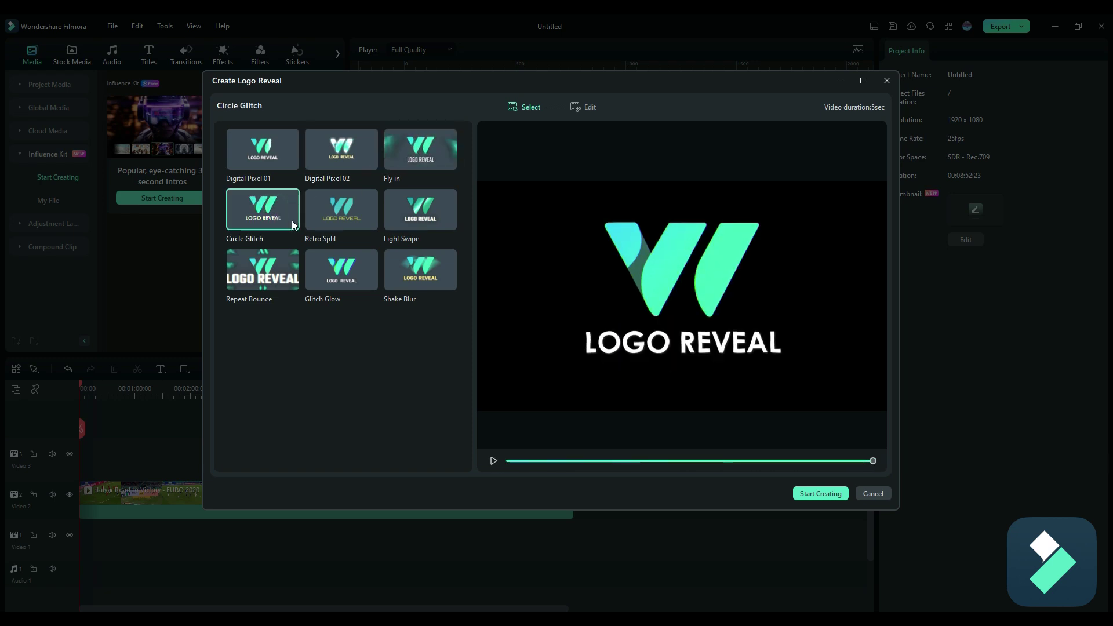
Step: Replay the Circle Glitch preview, preview Retro Split, and choose the Light Swipe template
{"action": "left_click", "coordinate": [511, 460]}
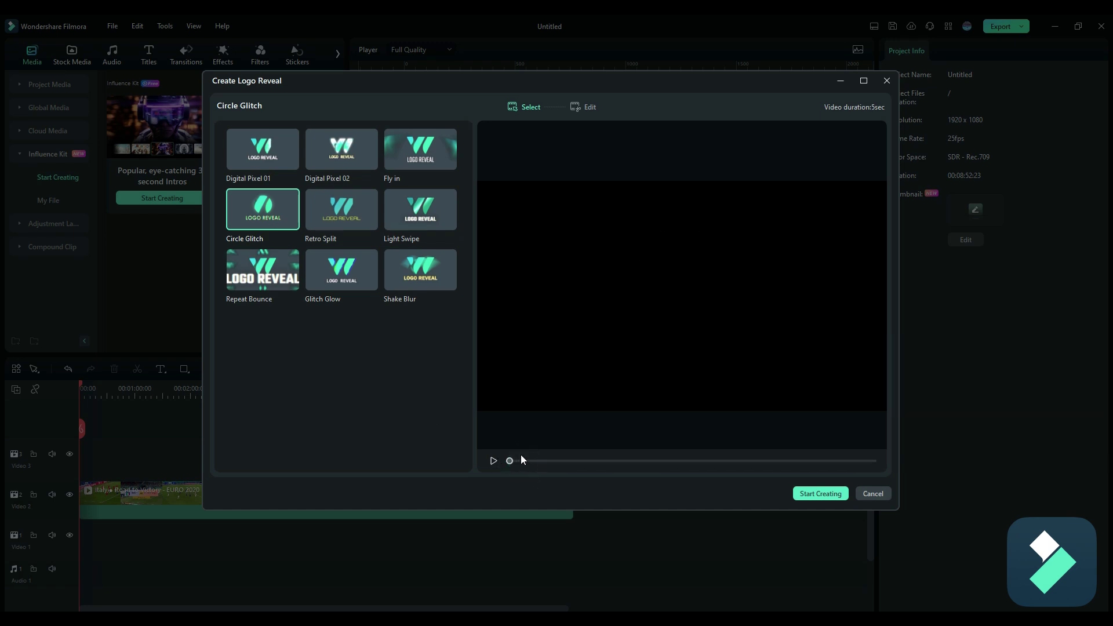
{"action": "left_click", "coordinate": [493, 460]}
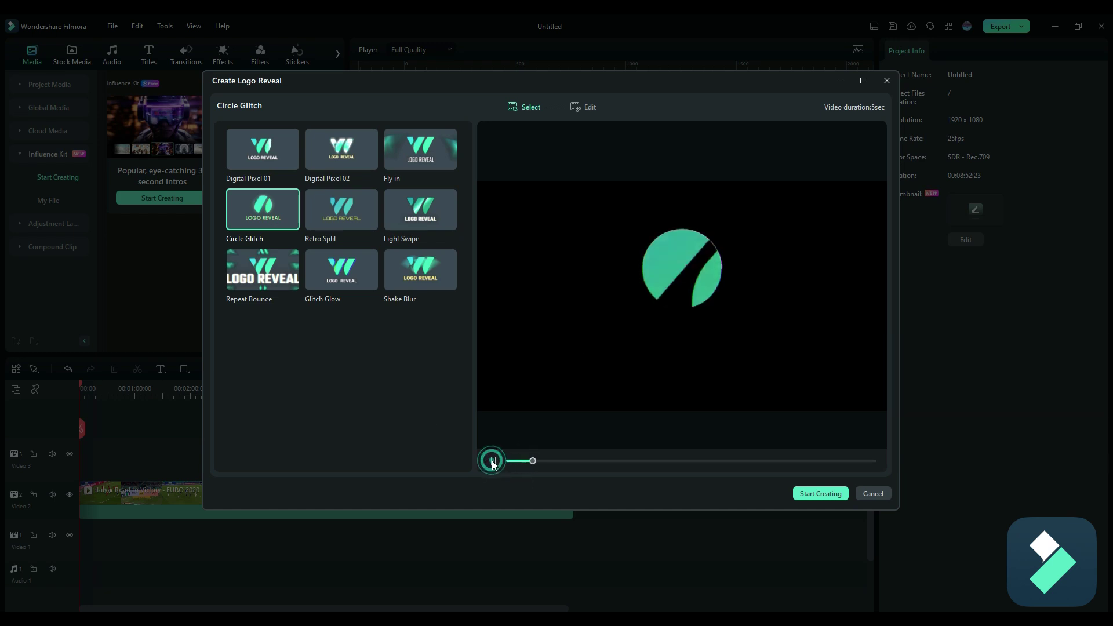
{"action": "left_click", "coordinate": [345, 216]}
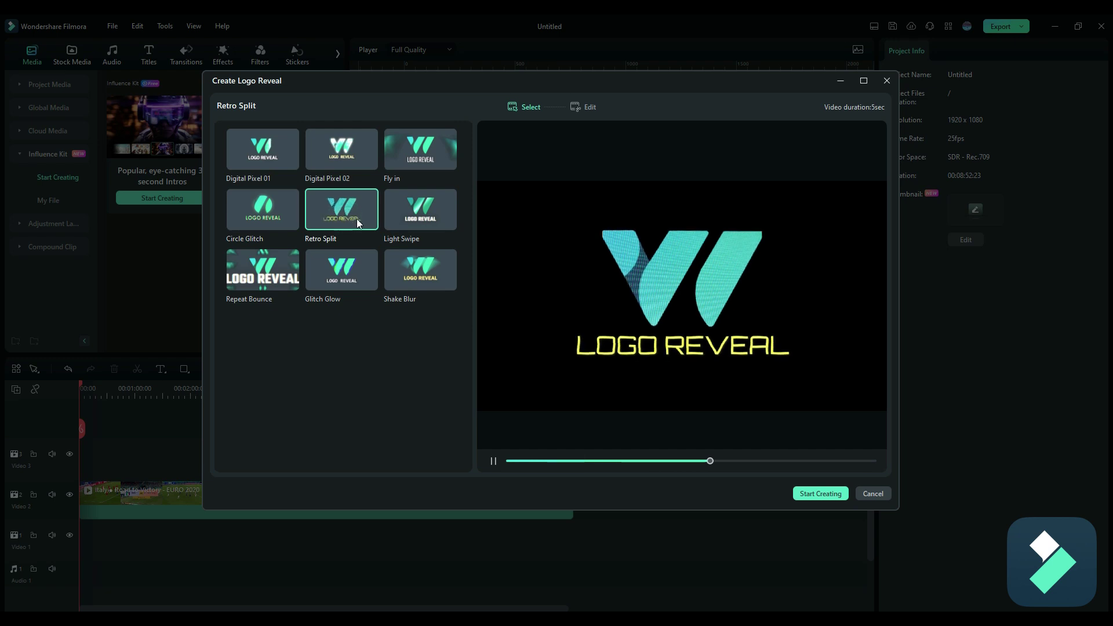
{"action": "left_click", "coordinate": [397, 224]}
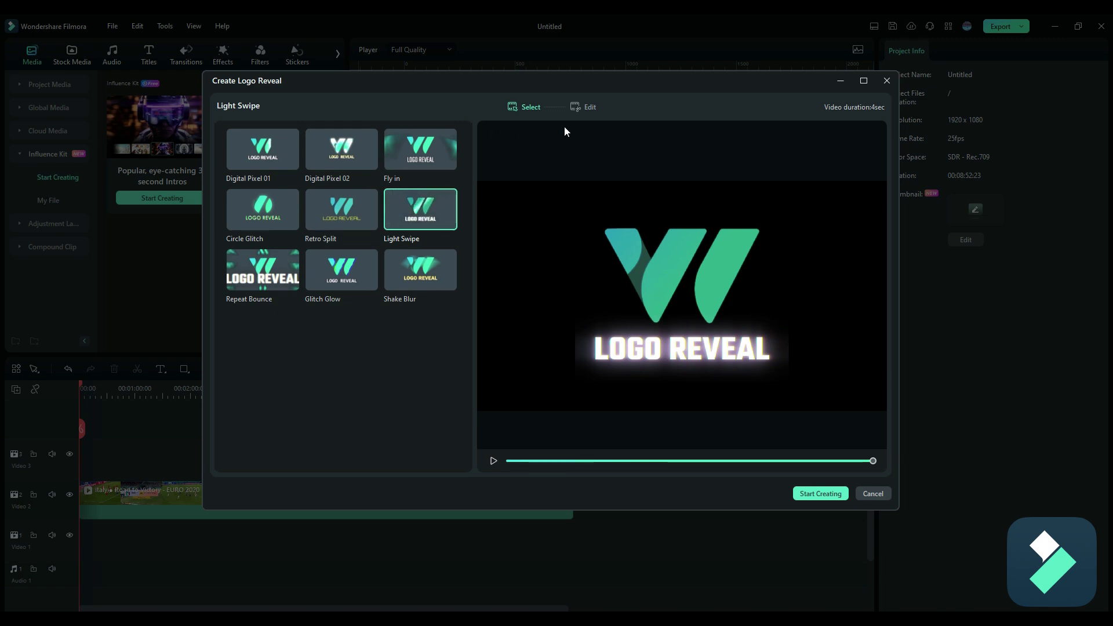
Step: Load euro2024logo.png from the Logos folder as the Light Swipe reveal's logo
{"action": "left_click", "coordinate": [579, 109]}
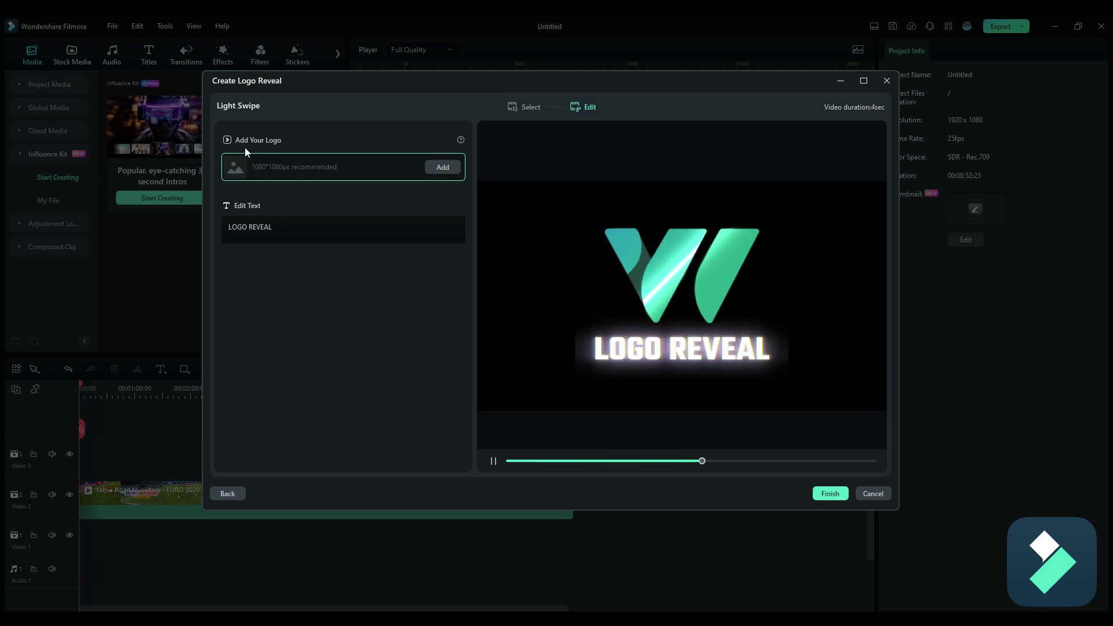
{"action": "left_click", "coordinate": [444, 168]}
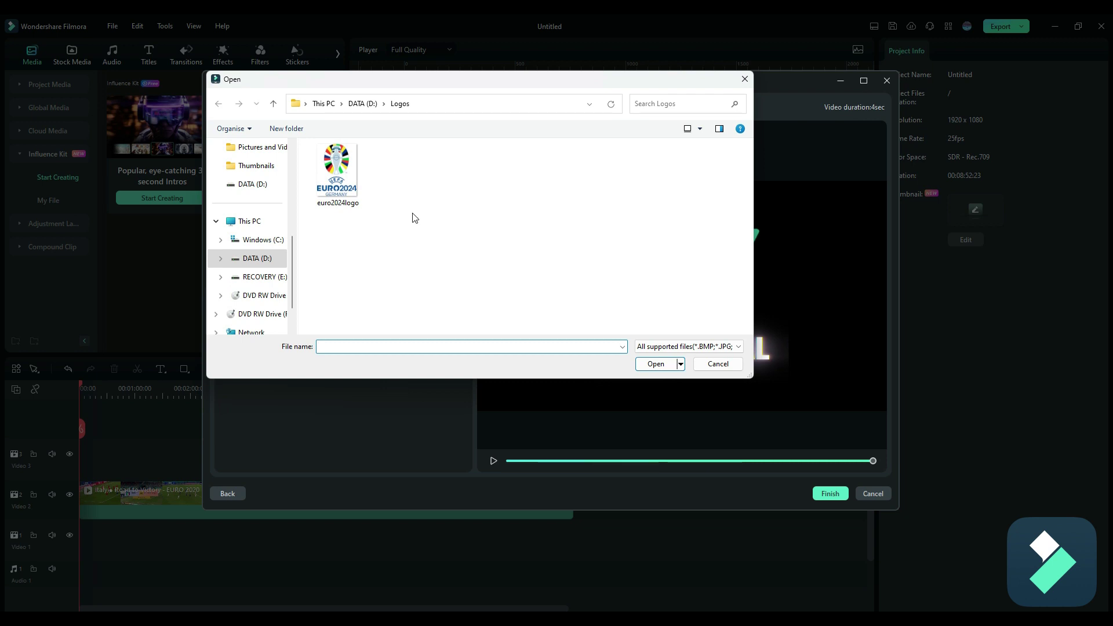
{"action": "double_click", "coordinate": [347, 186]}
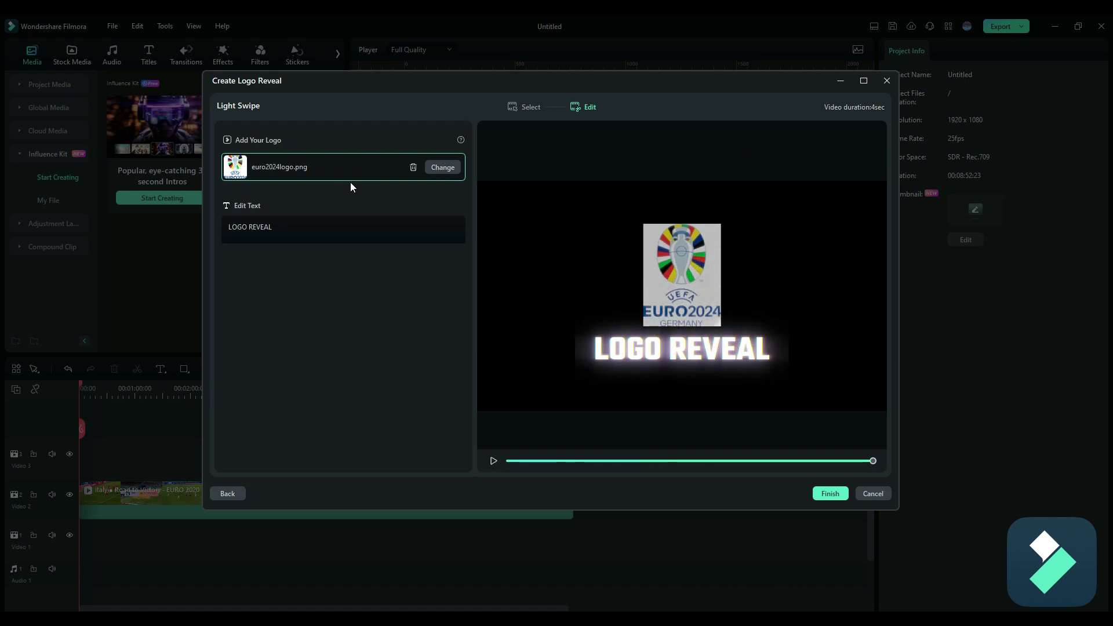
Step: Delete the placeholder LOGO REVEAL text and replay the reveal preview from the start
{"action": "left_click", "coordinate": [280, 226]}
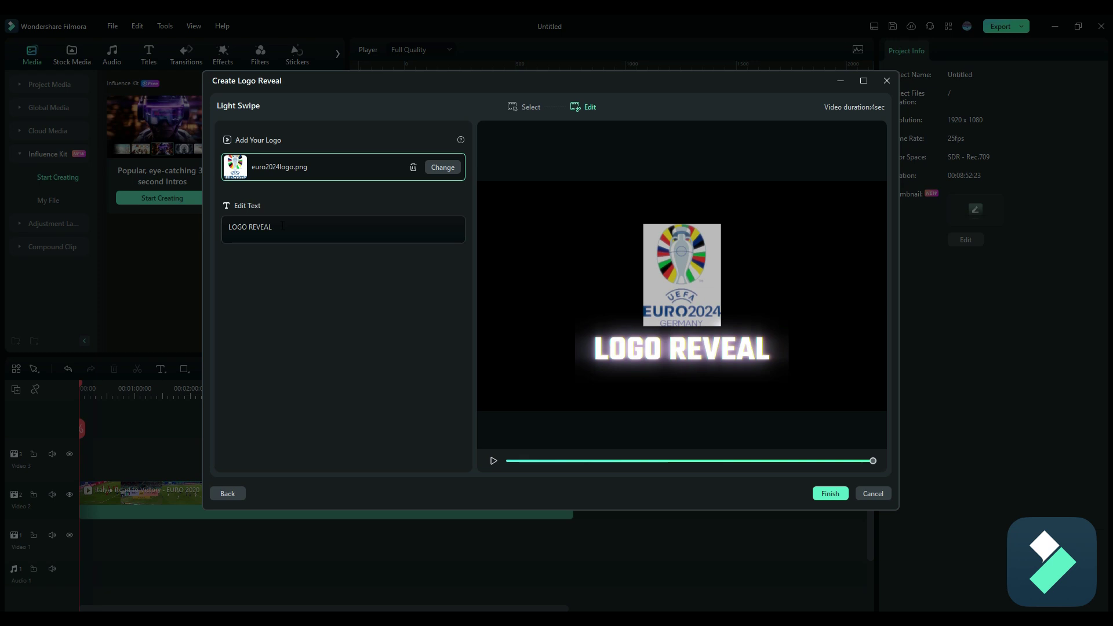
{"action": "key", "text": "BackSpace"}
{"action": "left_click", "coordinate": [310, 259]}
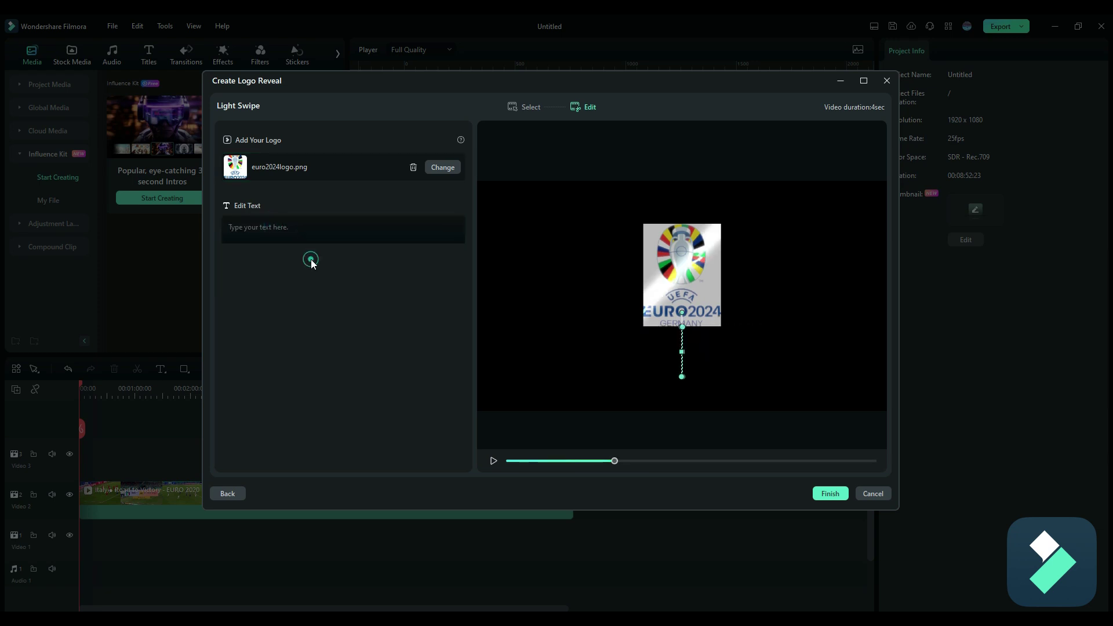
{"action": "left_click", "coordinate": [508, 463]}
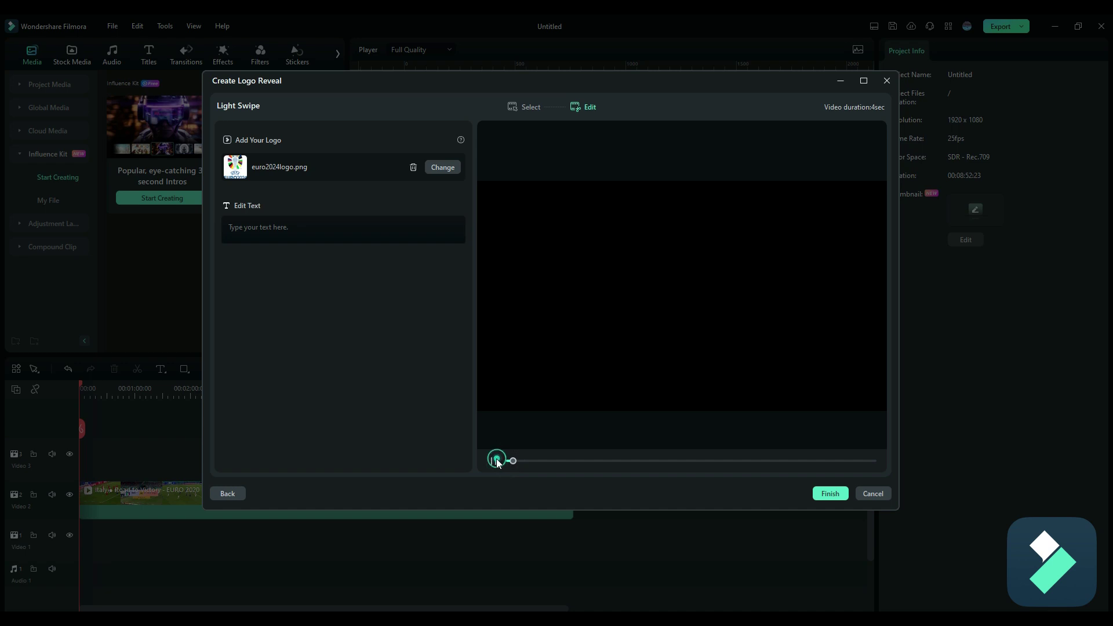
{"action": "left_click", "coordinate": [497, 461]}
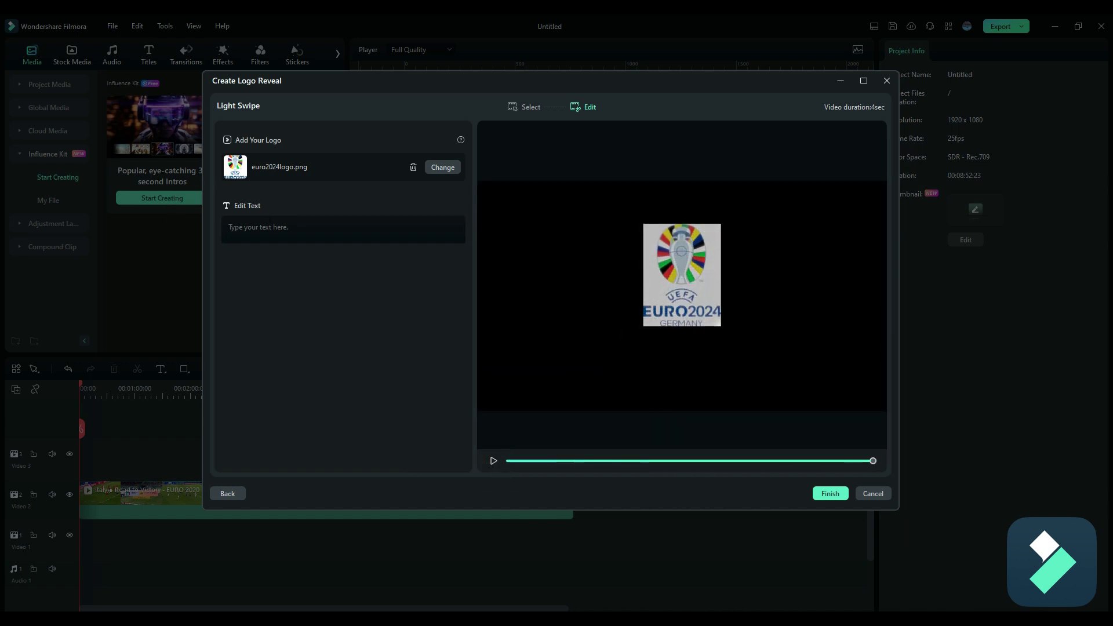
Step: Enter 'EURO 2024' as the reveal text and play the preview to check it
{"action": "left_click", "coordinate": [270, 226]}
{"action": "type", "text": "EURO 2024"}
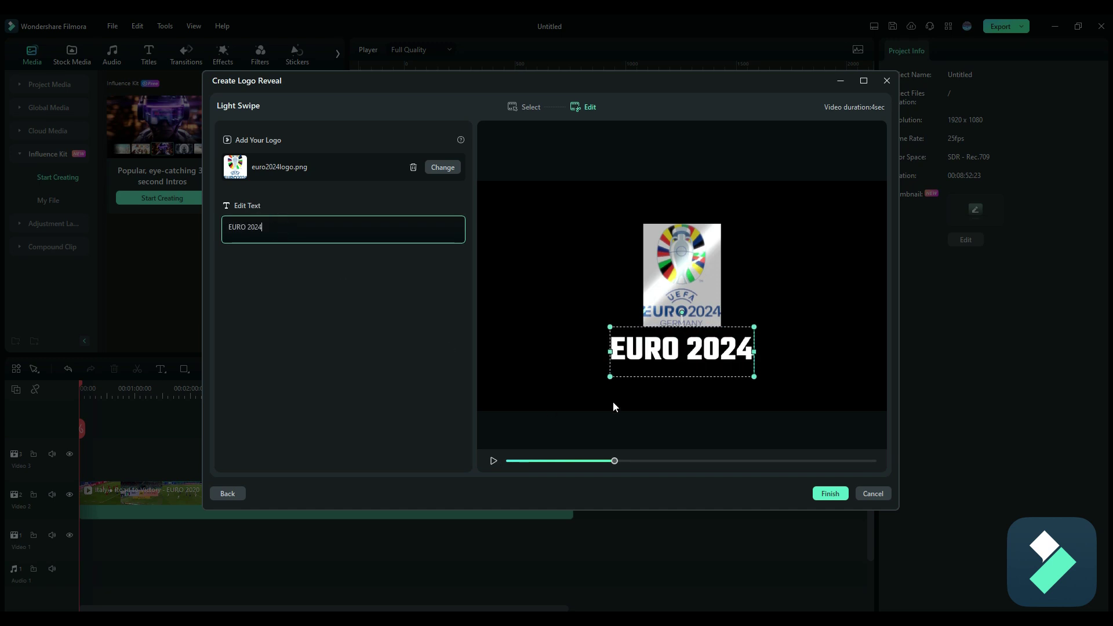
{"action": "left_click_drag", "start_coordinate": [603, 459], "coordinate": [503, 474]}
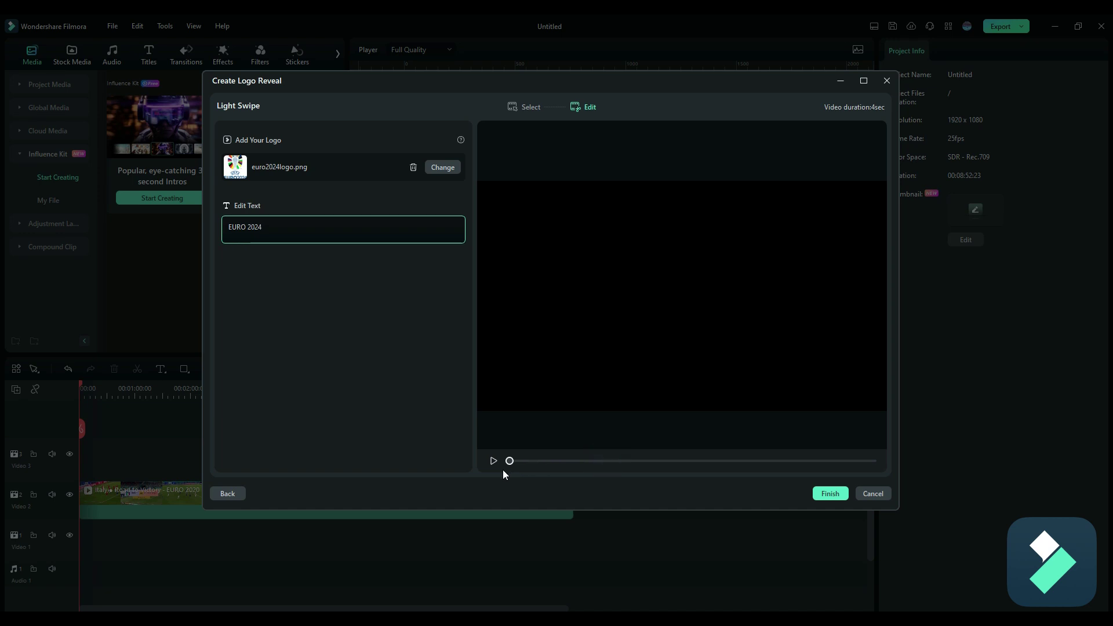
{"action": "left_click", "coordinate": [496, 464]}
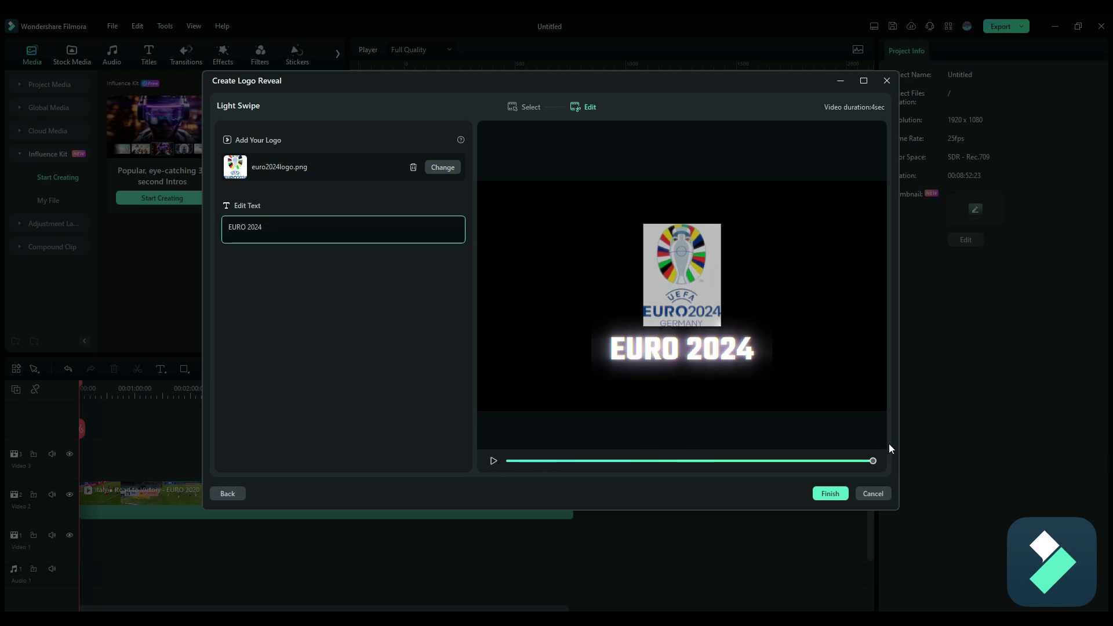
Step: Finish the EURO 2024 reveal and drop the Light Swipe clip at the timeline's start
{"action": "left_click", "coordinate": [823, 494]}
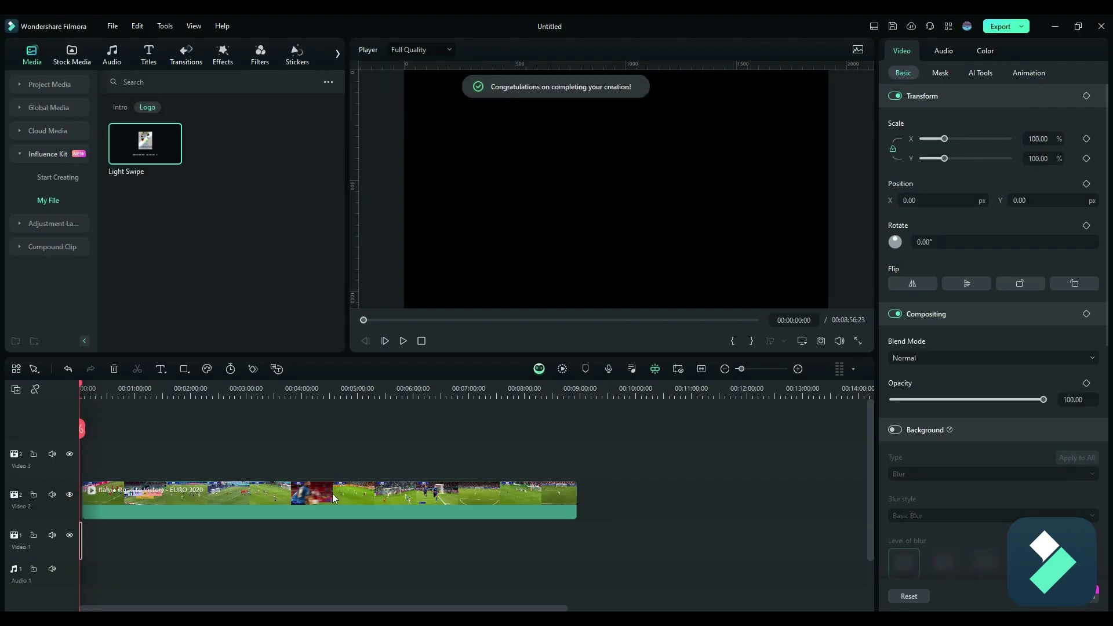
{"action": "left_click_drag", "start_coordinate": [95, 534], "coordinate": [95, 534]}
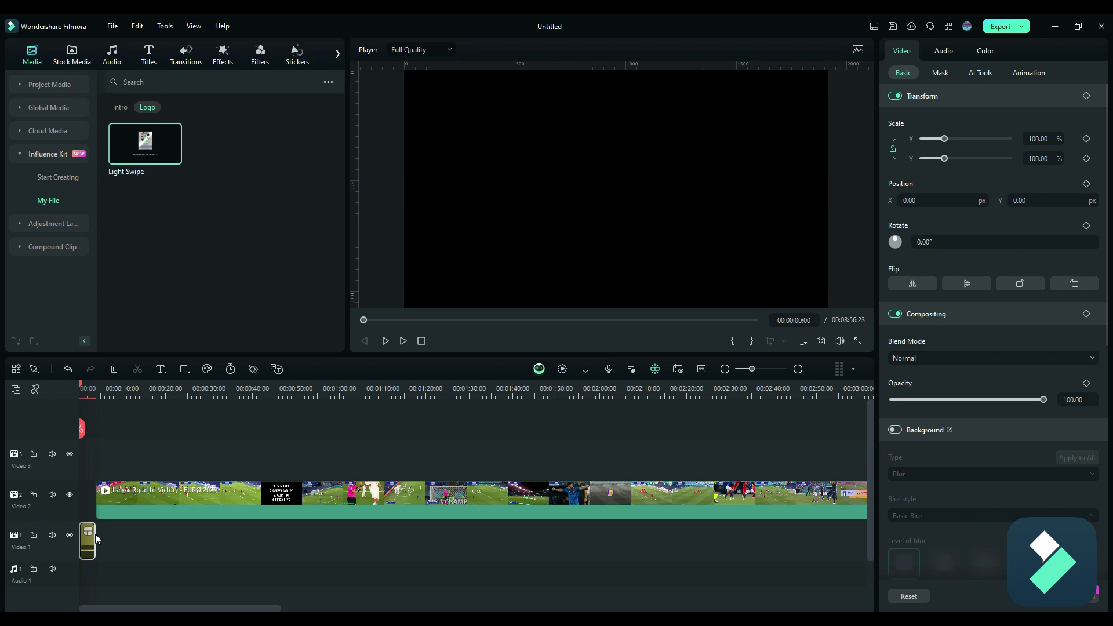
{"action": "left_click", "coordinate": [422, 341]}
{"action": "left_click", "coordinate": [404, 341]}
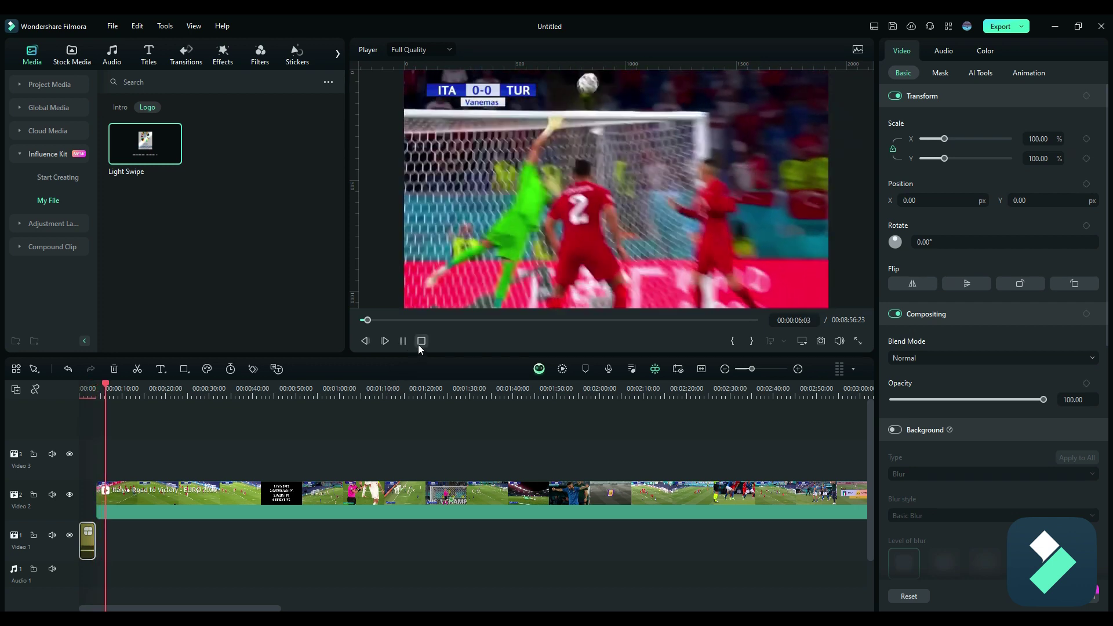
{"action": "left_click", "coordinate": [421, 340]}
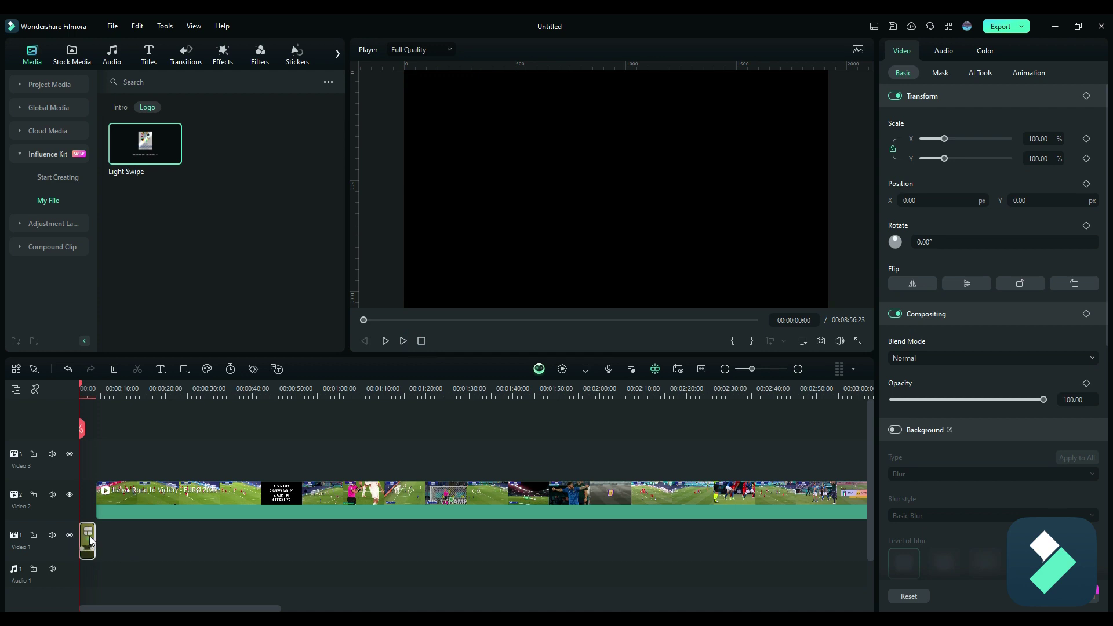
Step: Move the Light Swipe clip up to Video 3 at about 13 seconds, then play from about 5 seconds
{"action": "left_click_drag", "start_coordinate": [90, 545], "coordinate": [152, 487]}
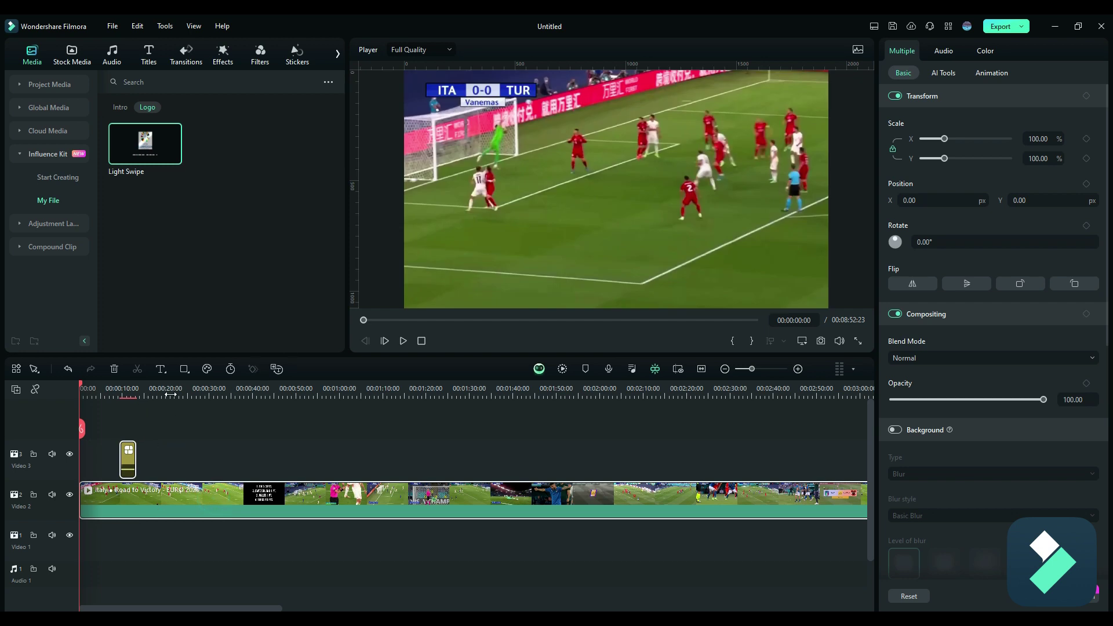
{"action": "left_click_drag", "start_coordinate": [96, 393], "coordinate": [103, 393]}
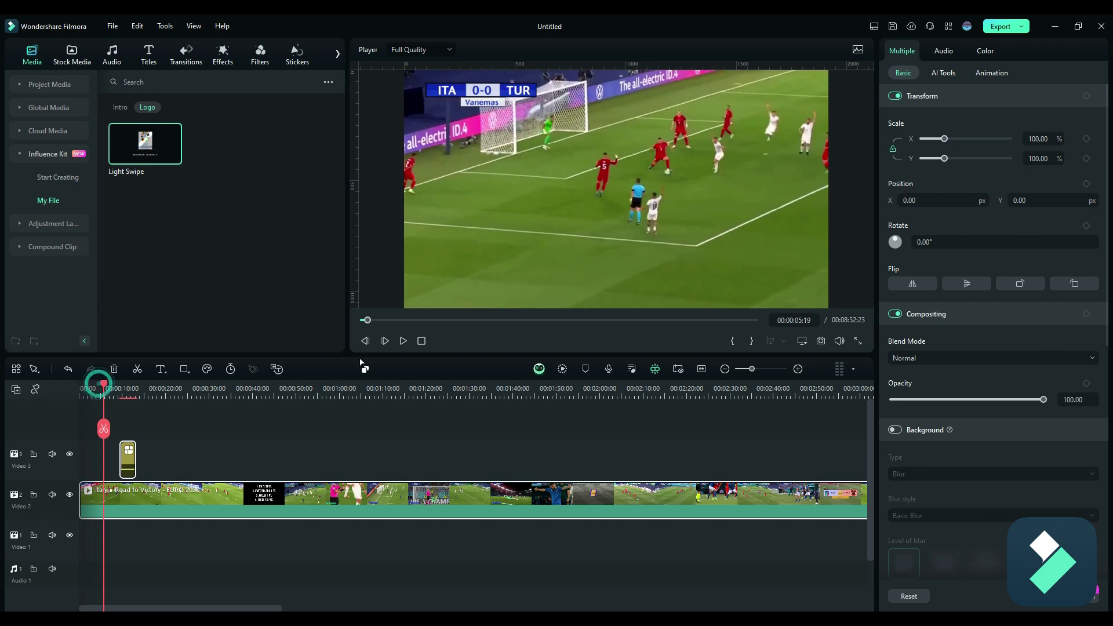
{"action": "left_click", "coordinate": [403, 341]}
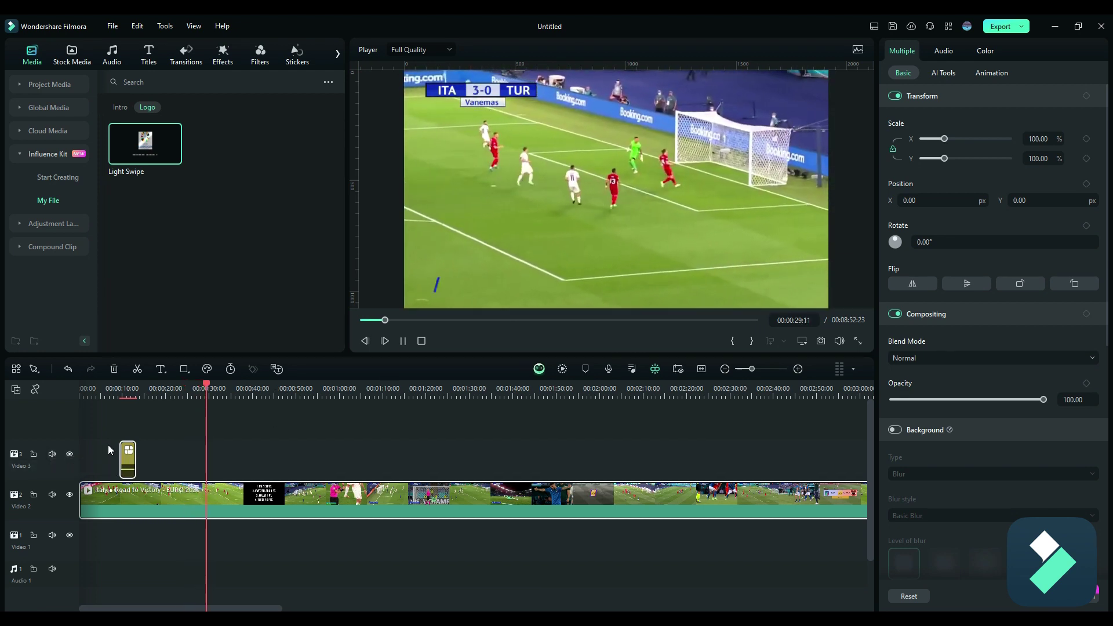
Step: Stop playback, zoom the timeline out and jump to about 8:15 near the highlights' end
{"action": "left_click", "coordinate": [108, 444]}
{"action": "key", "text": "space"}
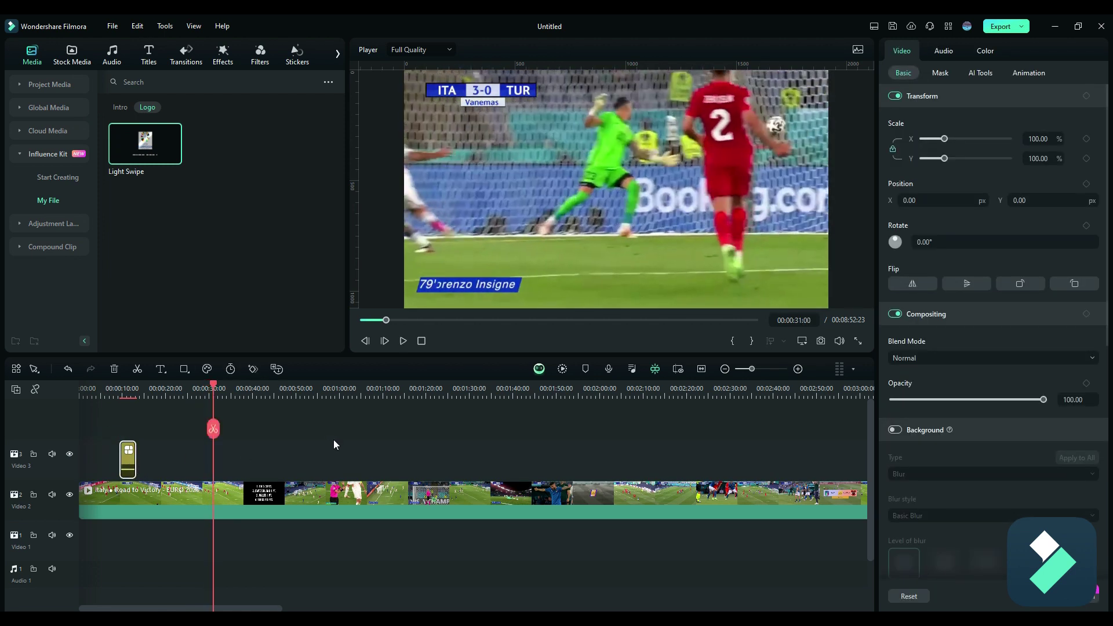
{"action": "scroll", "coordinate": [344, 445], "scroll_direction": "down", "scroll_amount": 5}
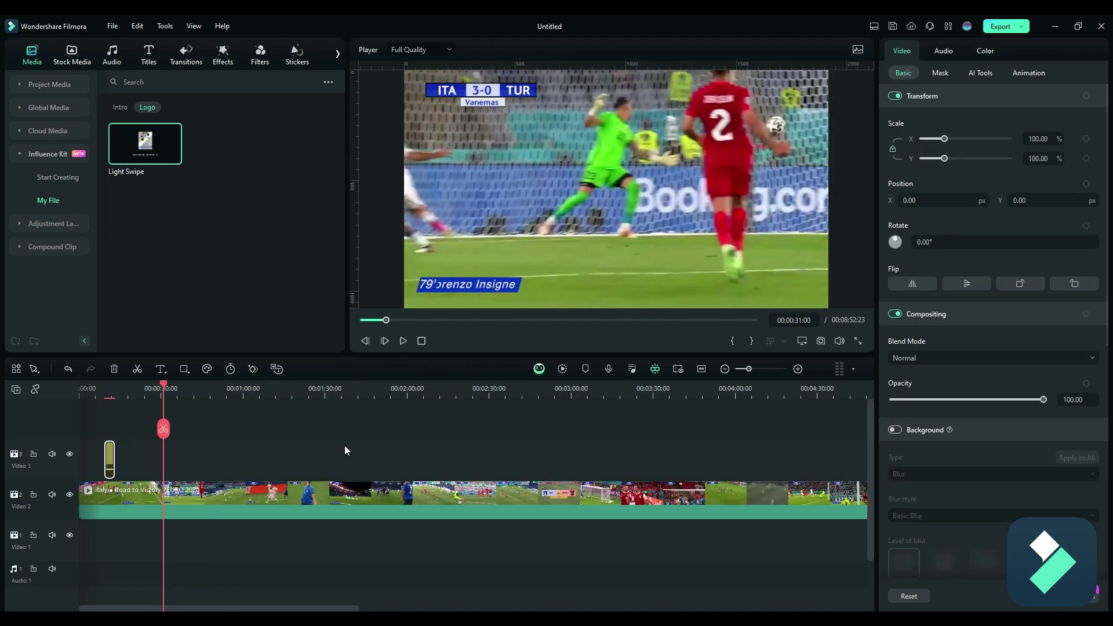
{"action": "left_click", "coordinate": [565, 389]}
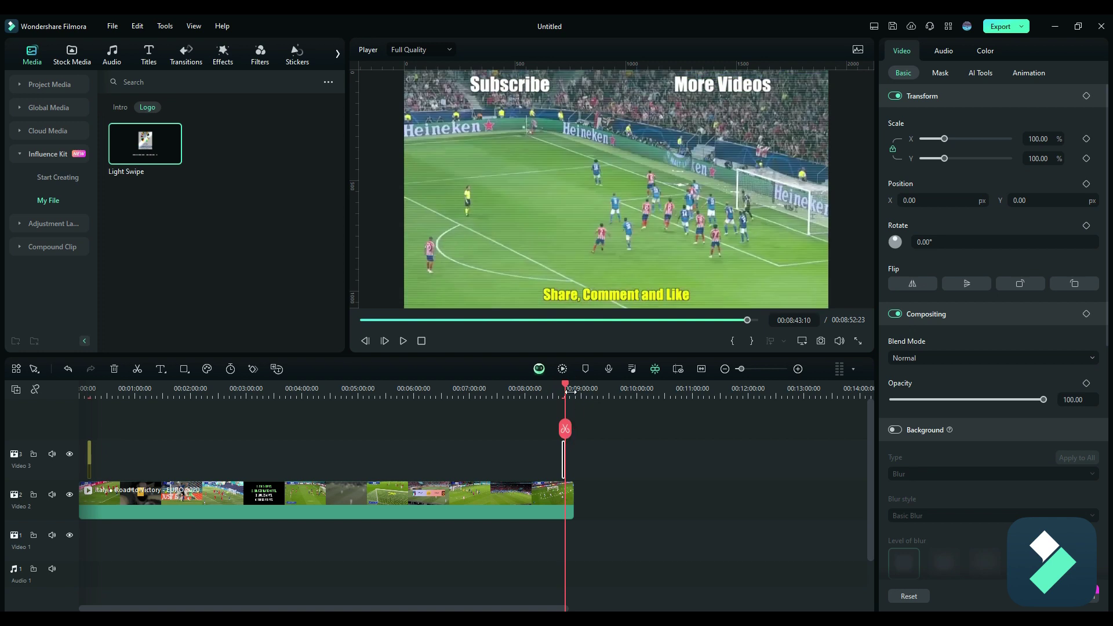
{"action": "left_click", "coordinate": [539, 389]}
{"action": "scroll", "coordinate": [554, 462], "scroll_direction": "up", "scroll_amount": 3}
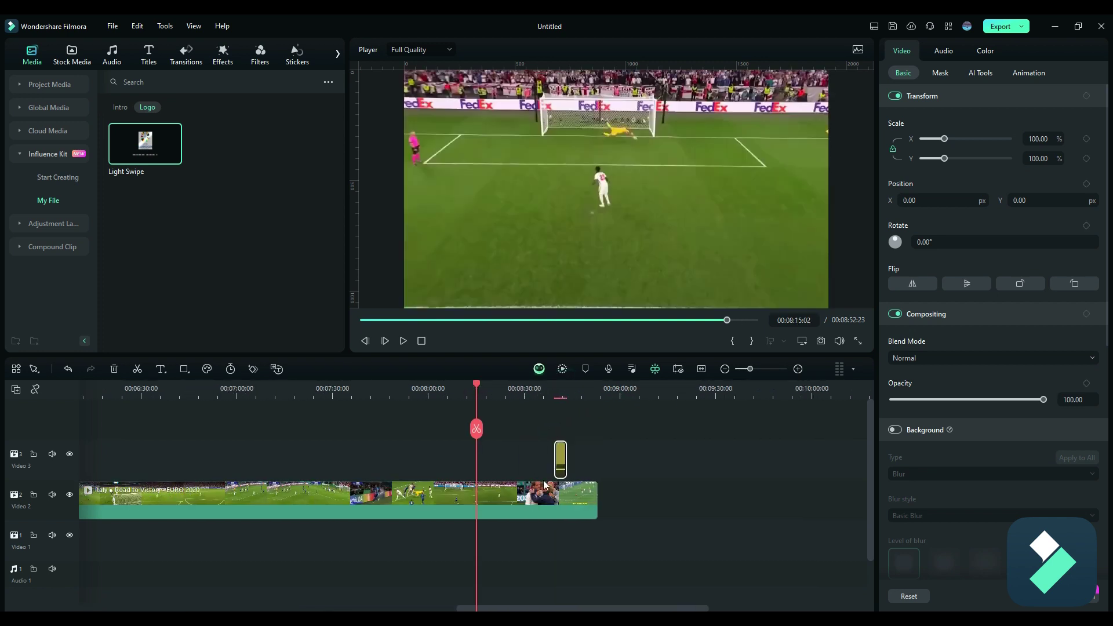
Step: Shift the end logo clip about 9 seconds later to around 8:50 and play from 8:47
{"action": "left_click_drag", "start_coordinate": [561, 461], "coordinate": [591, 459]}
{"action": "left_click", "coordinate": [581, 389]}
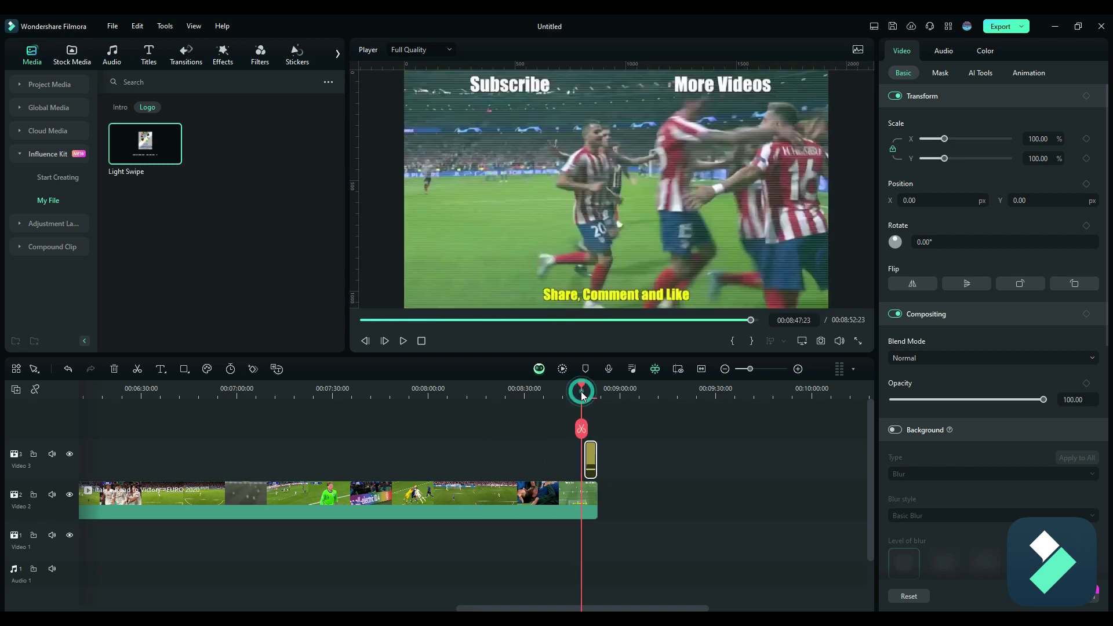
{"action": "left_click", "coordinate": [403, 341]}
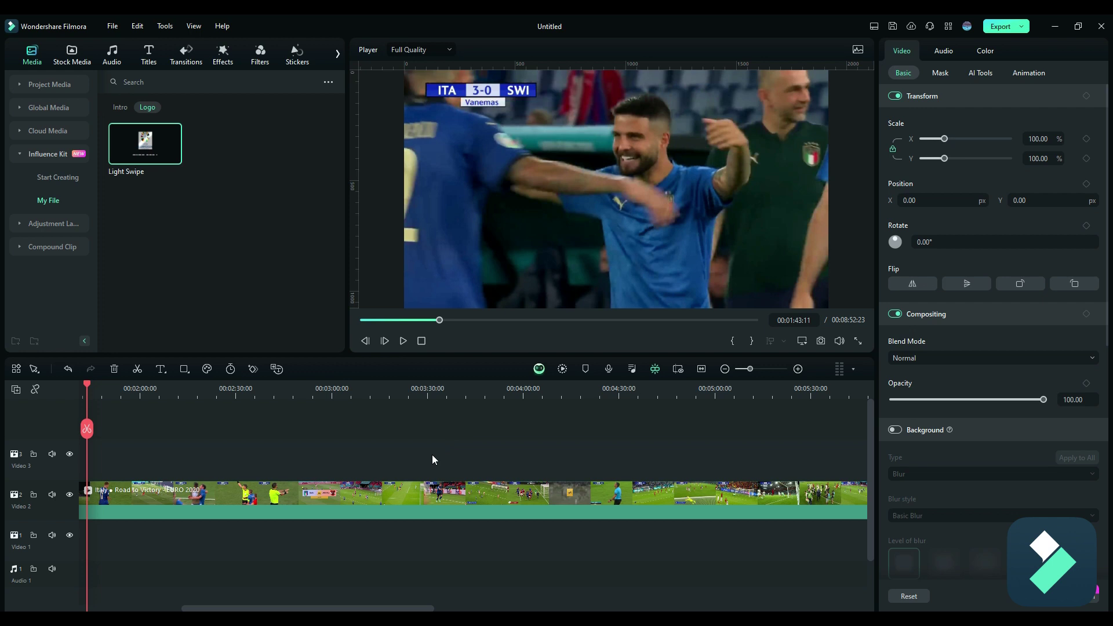
Step: Check the EURO 2024 logo overlay near the timeline start, then reopen the Influence Kit templates
{"action": "scroll", "coordinate": [432, 454], "scroll_direction": "down", "scroll_amount": 2}
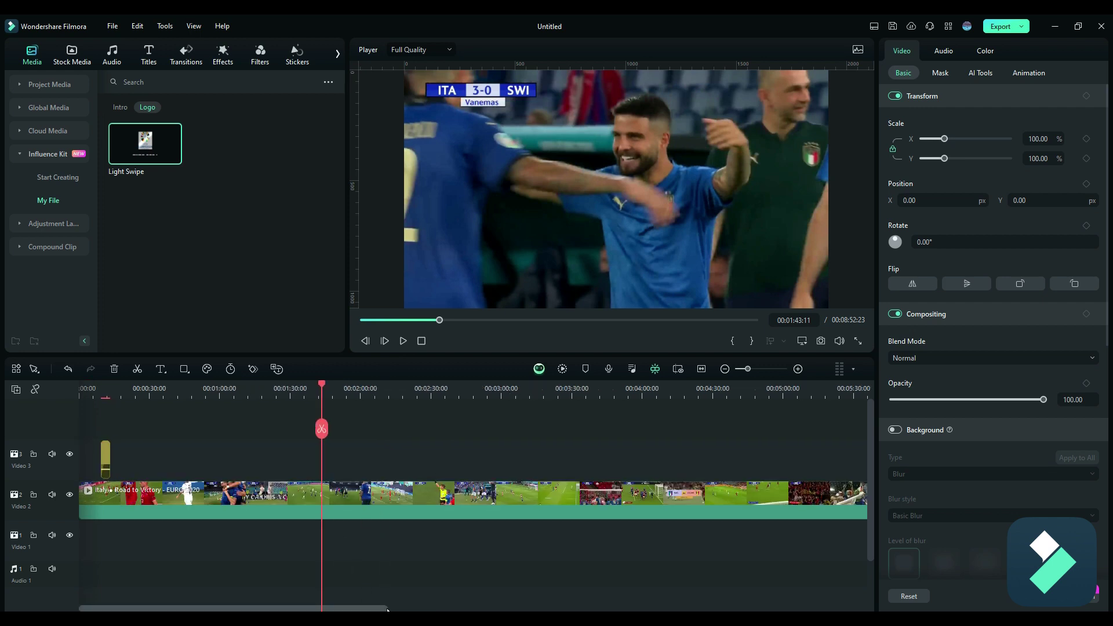
{"action": "left_click", "coordinate": [94, 389]}
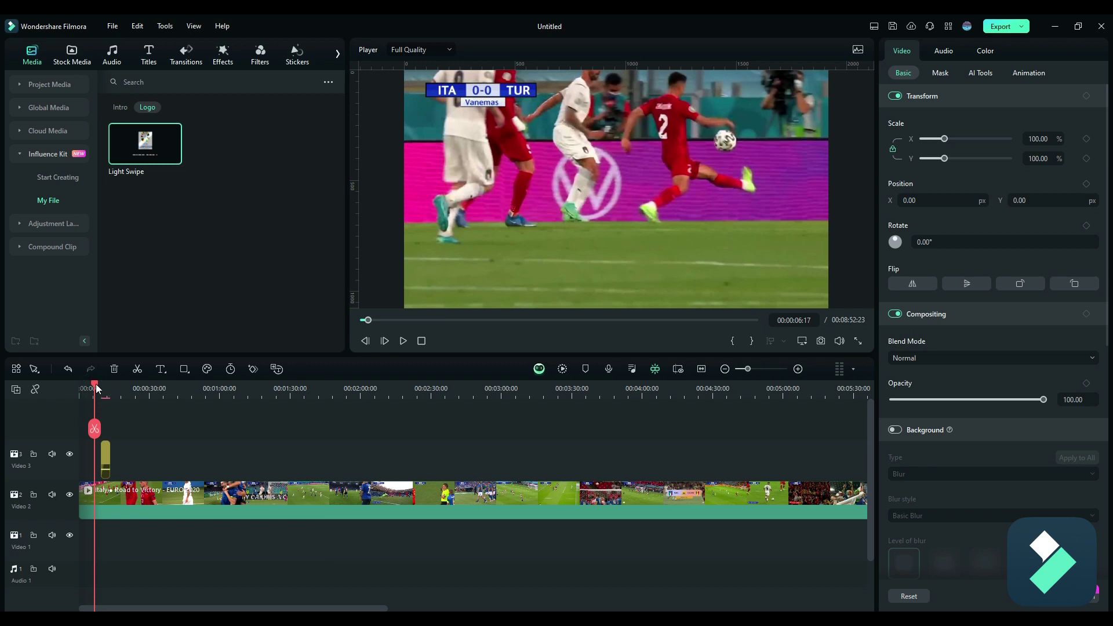
{"action": "left_click", "coordinate": [105, 389]}
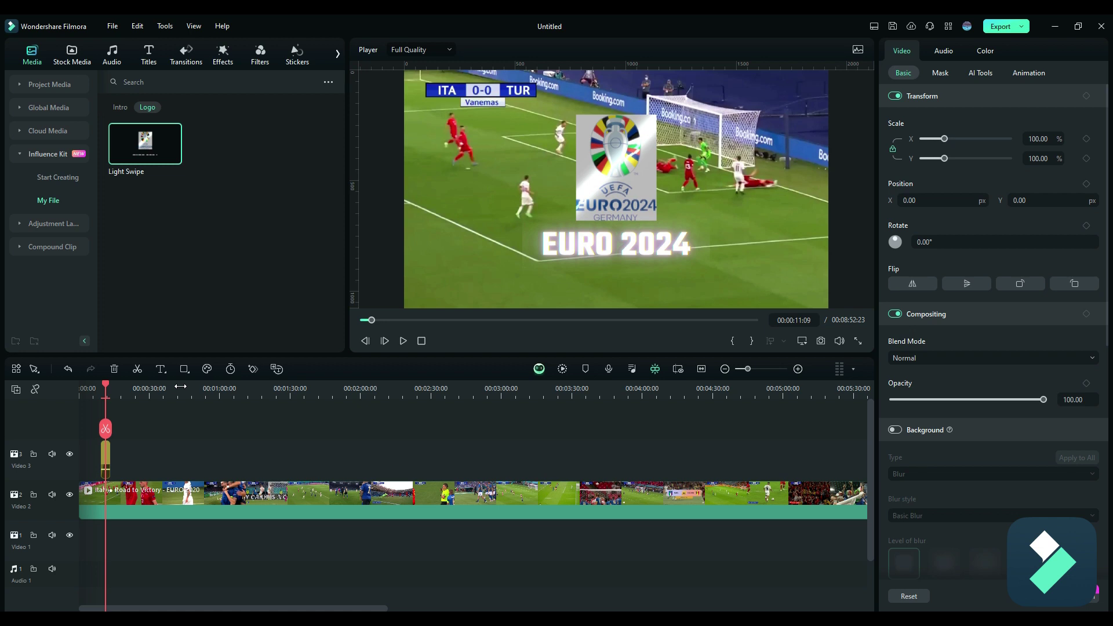
{"action": "left_click", "coordinate": [58, 176]}
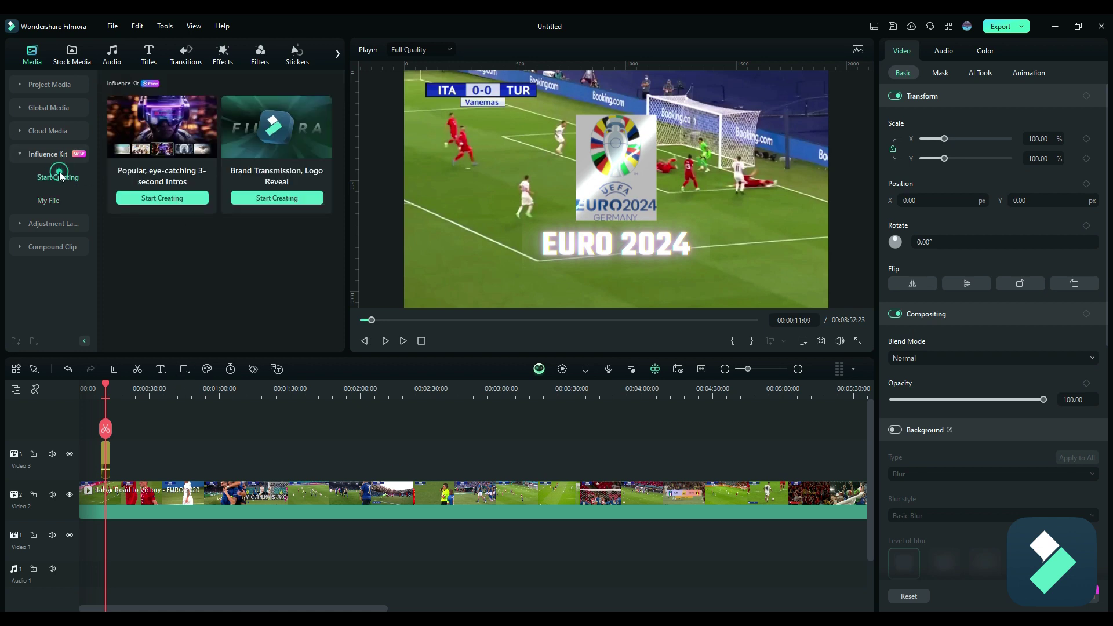